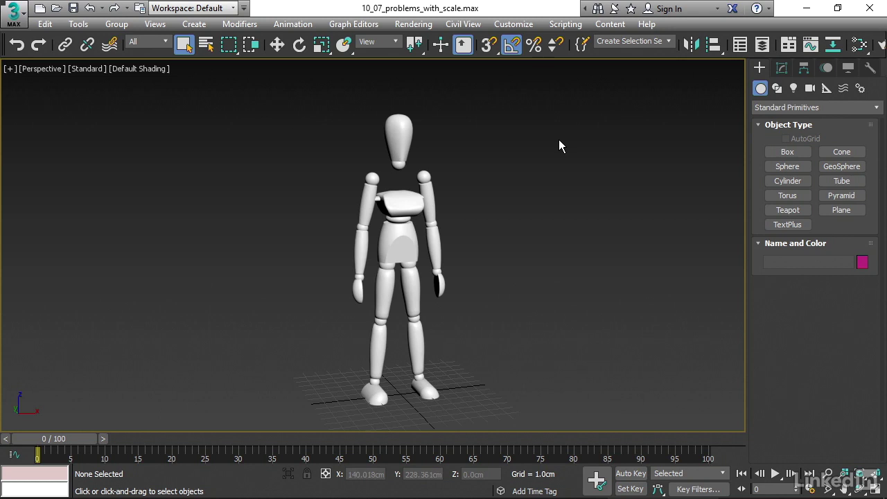
- Zoom the Perspective view in on the mannequin's chest and head
scroll(530, 143, "up", 5)
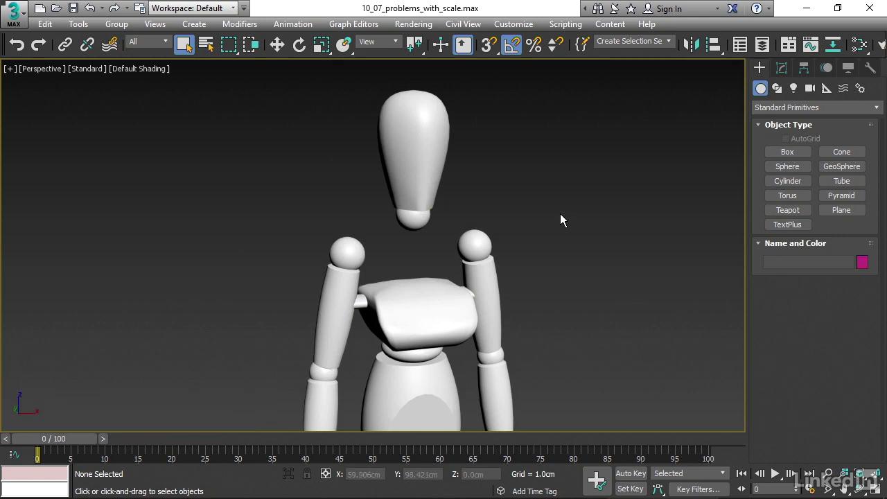
- Select the chest and non-uniformly scale it to 200 on local Z, keeping X and Y at 100
left_click(410, 315)
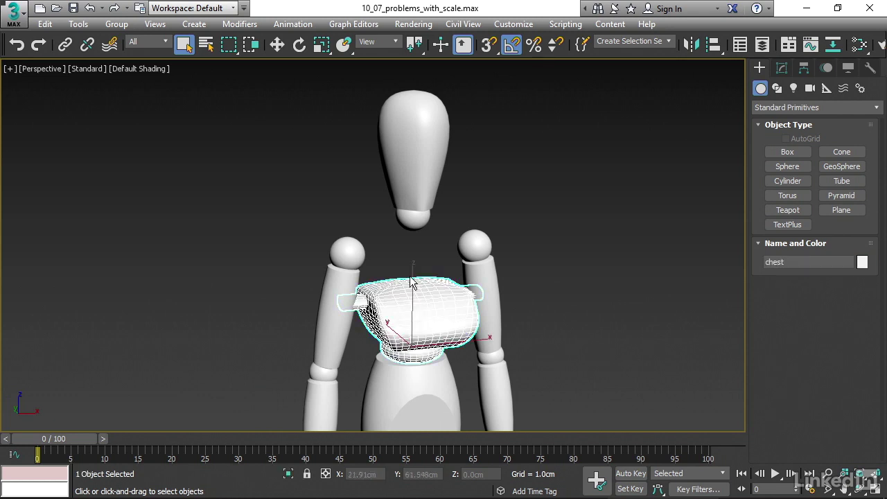
left_click(320, 47)
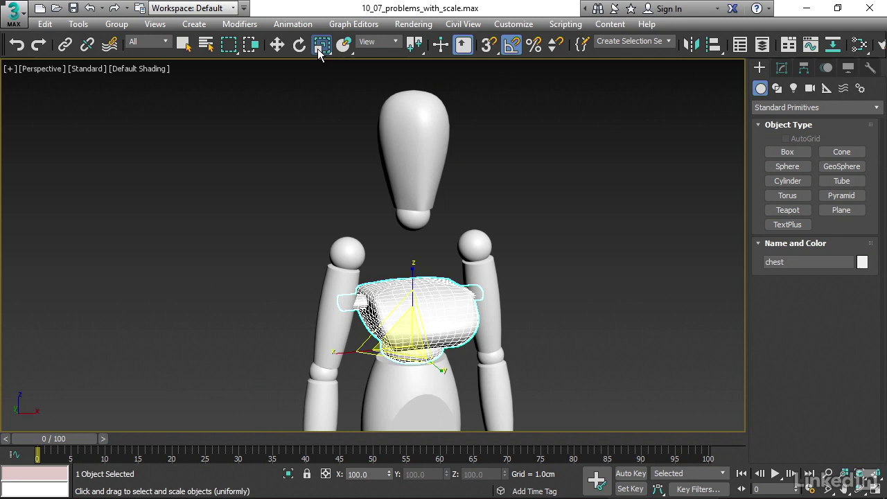
key("r")
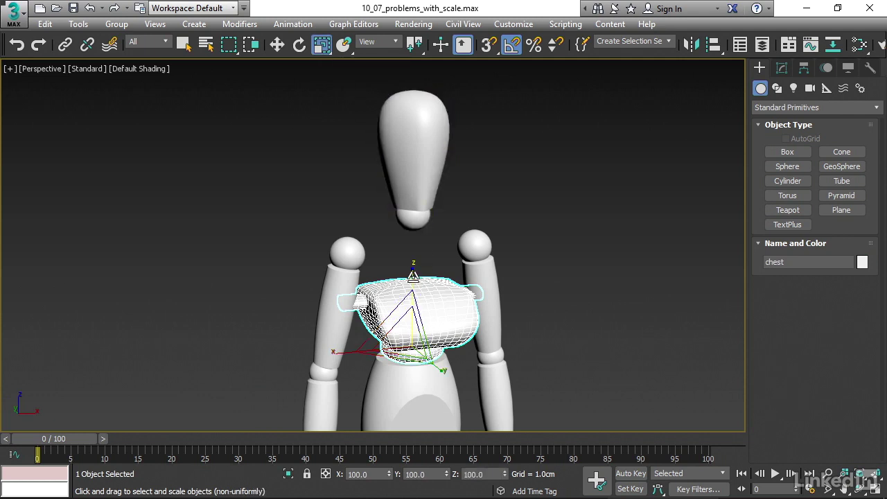
left_click_drag(413, 276, 413, 229)
key("r")
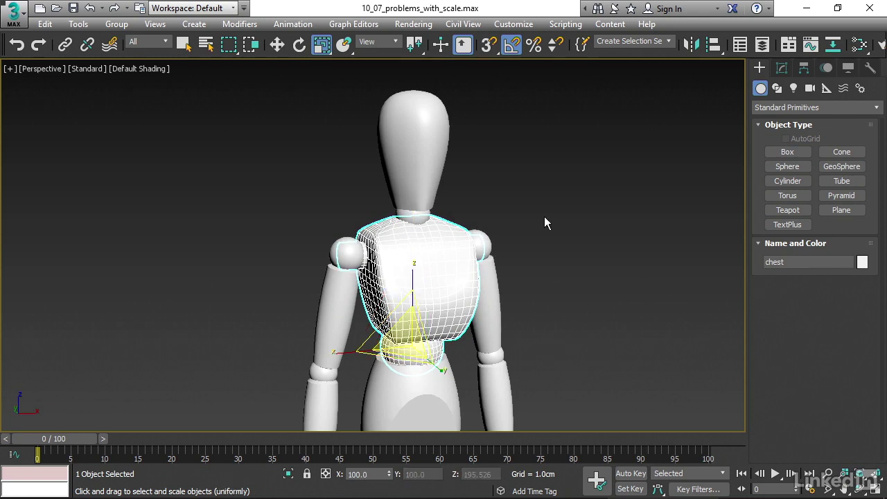
right_click(323, 46)
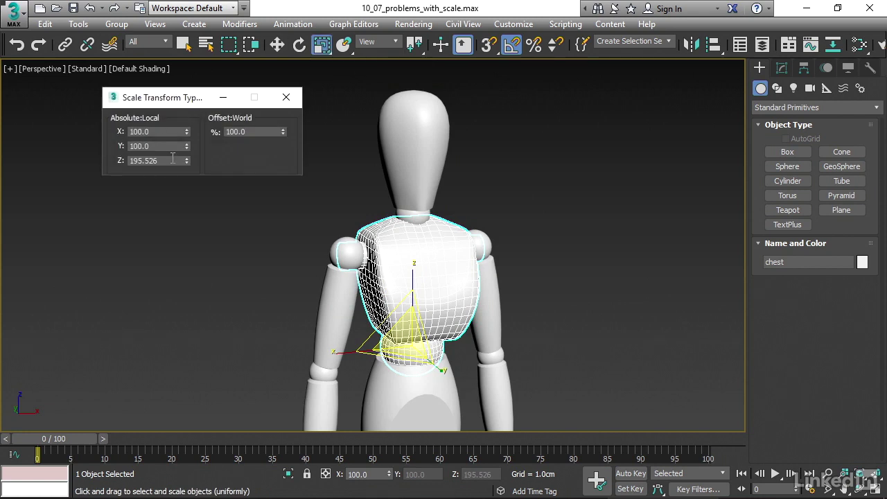
double_click(128, 160)
type("200")
key("Return")
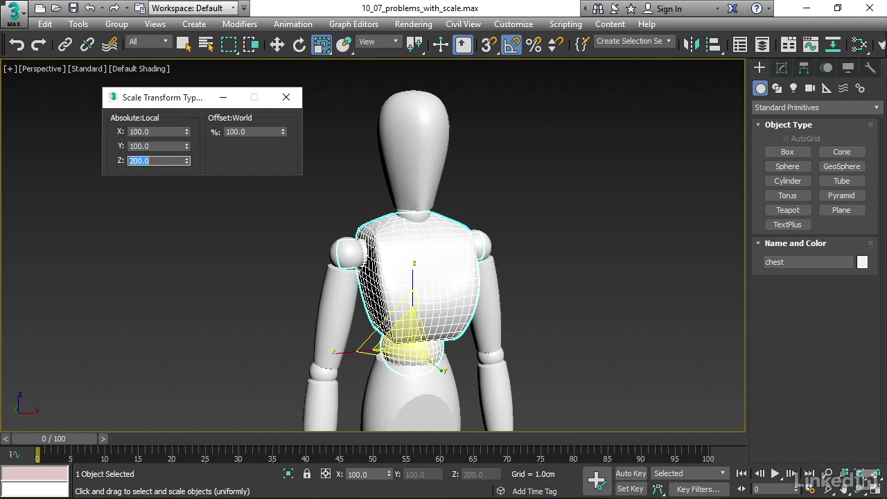
middle_click_drag(437, 257, 577, 207, "alt")
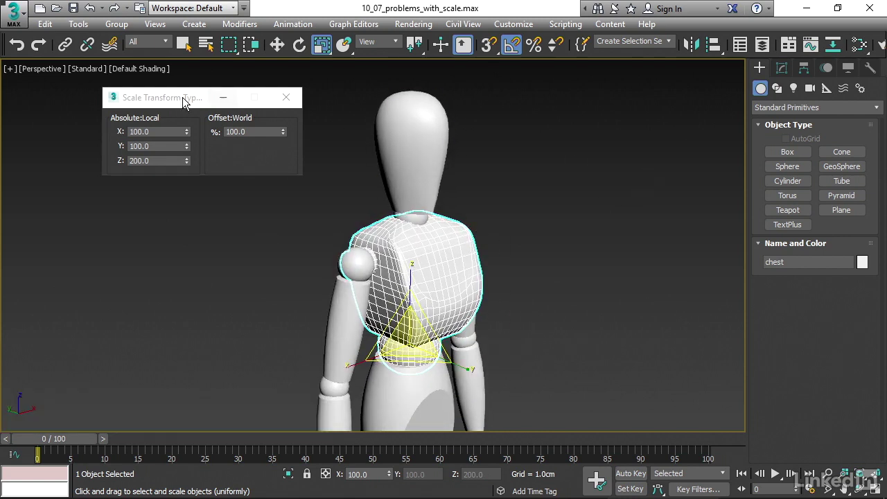
- With Select and Link, drag from the head onto the chest to make the chest its parent
left_click(64, 45)
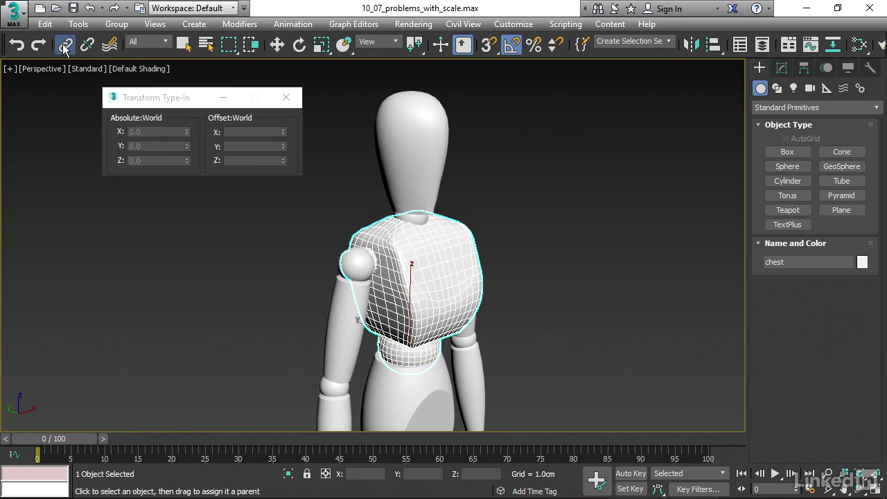
left_click(399, 116)
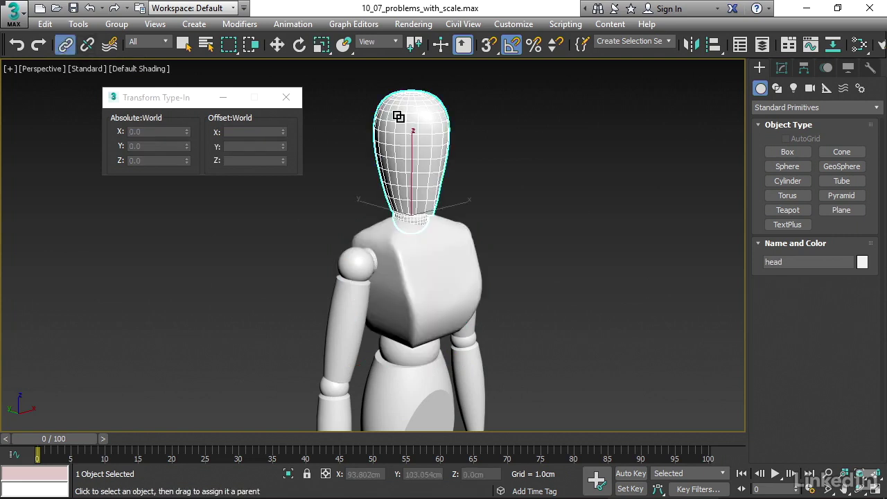
left_click_drag(399, 116, 423, 267)
left_click(300, 44)
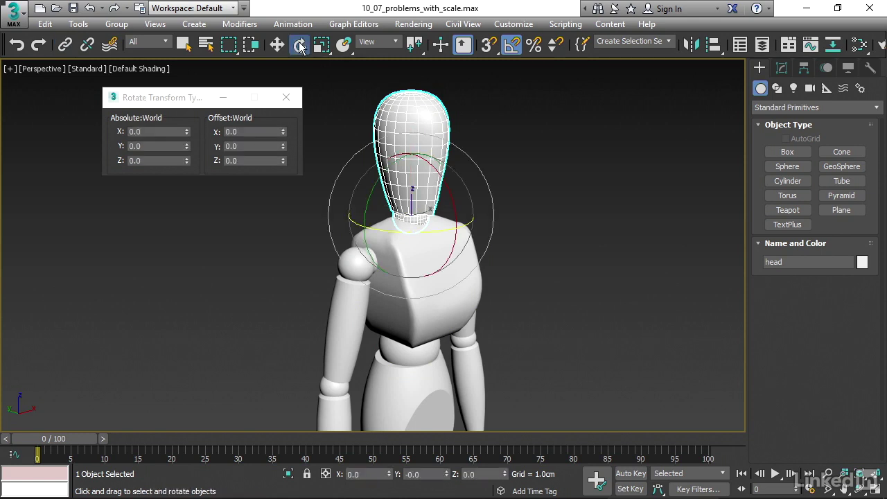
left_click_drag(449, 184, 524, 257)
middle_click_drag(597, 276, 585, 258, "alt")
key("ctrl+z")
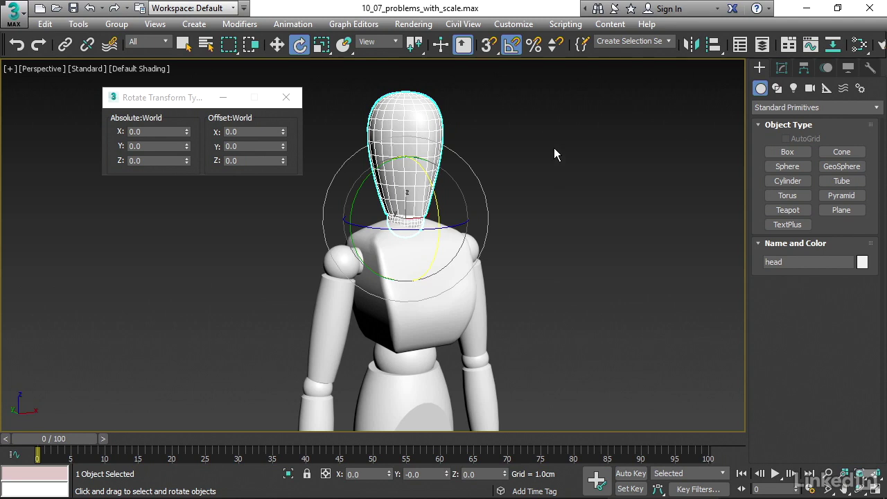
- Change the head's Z scale from 50 to 100 in the Scale Transform Type-In
left_click(321, 45)
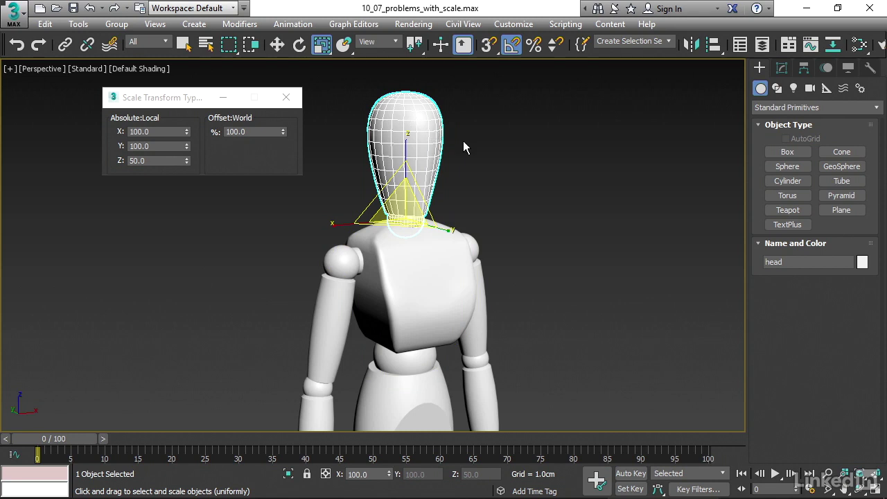
double_click(154, 161)
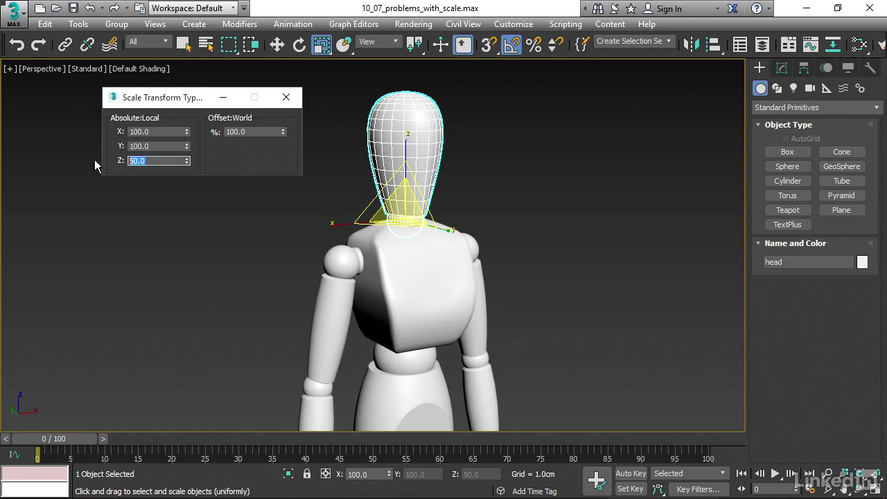
type("100")
key("Return")
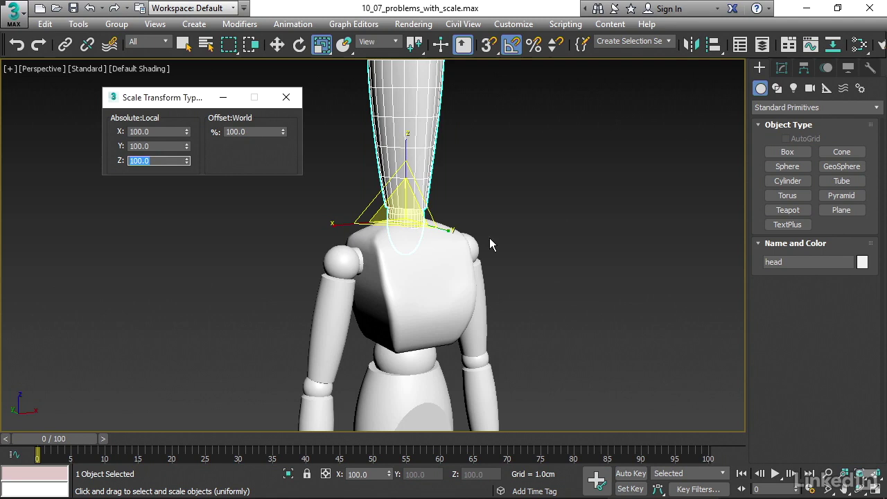
- Rotate the head 90° about the X axis, revealing its skewed distortion
middle_click_drag(489, 244, 506, 254, "alt")
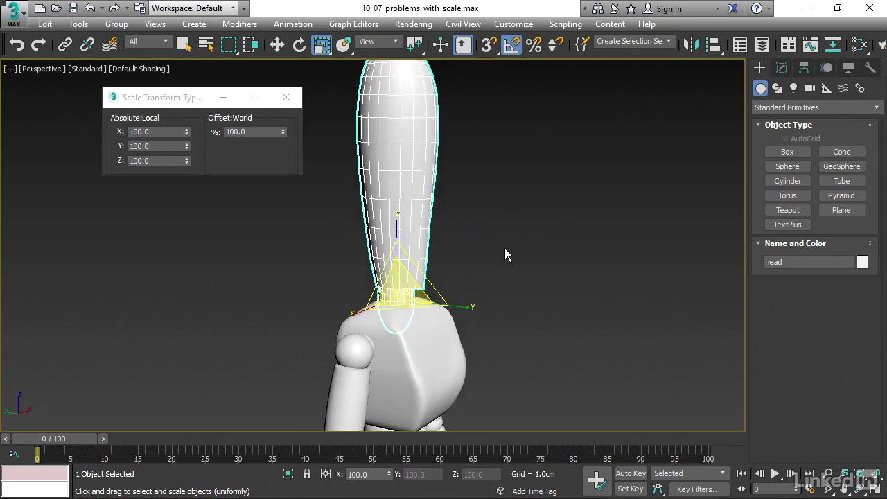
left_click(300, 45)
left_click_drag(434, 265, 453, 325)
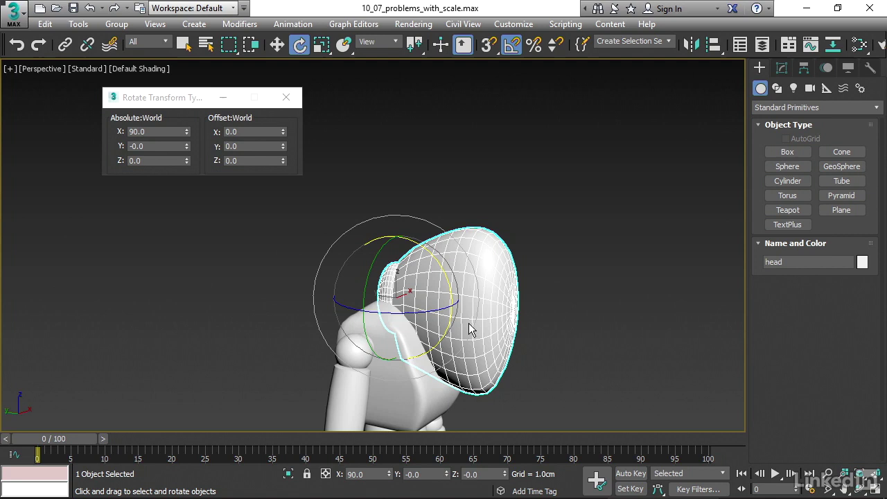
- Undo the head's rotation and stretch, select the chest, and close the Rotate Transform Type-In
key("ctrl+z")
key("ctrl+z")
key("ctrl+z")
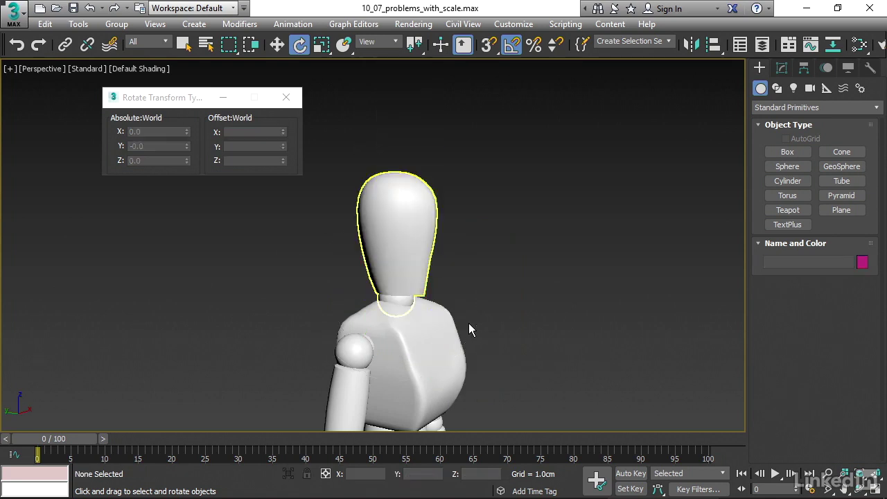
key("ctrl+y")
left_click(468, 328)
key("ctrl+z")
key("ctrl+z")
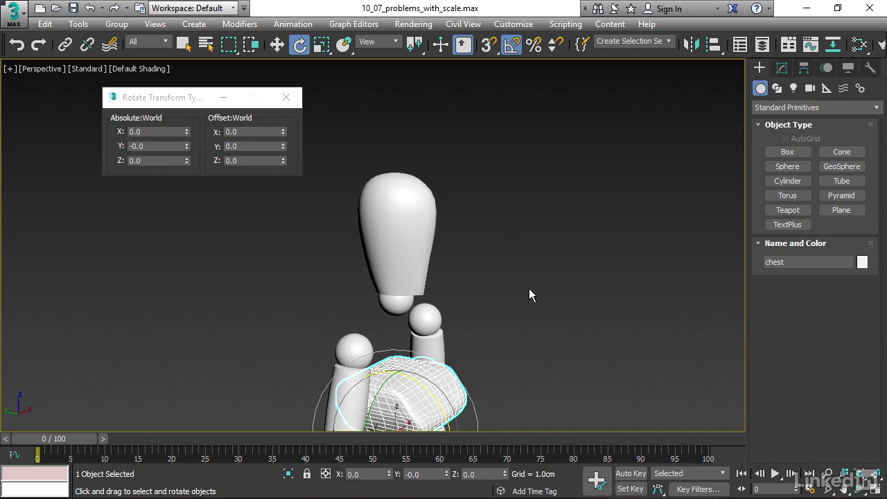
middle_click_drag(515, 311, 519, 208)
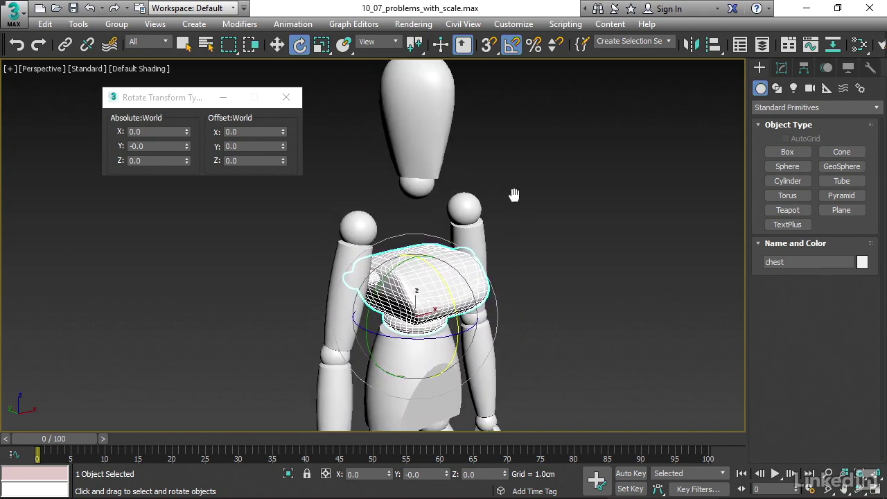
middle_click_drag(513, 195, 508, 188)
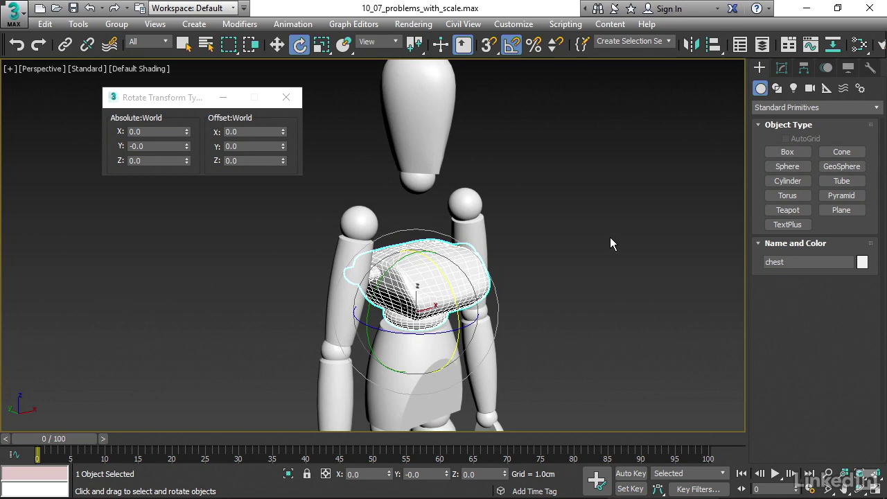
left_click(286, 97)
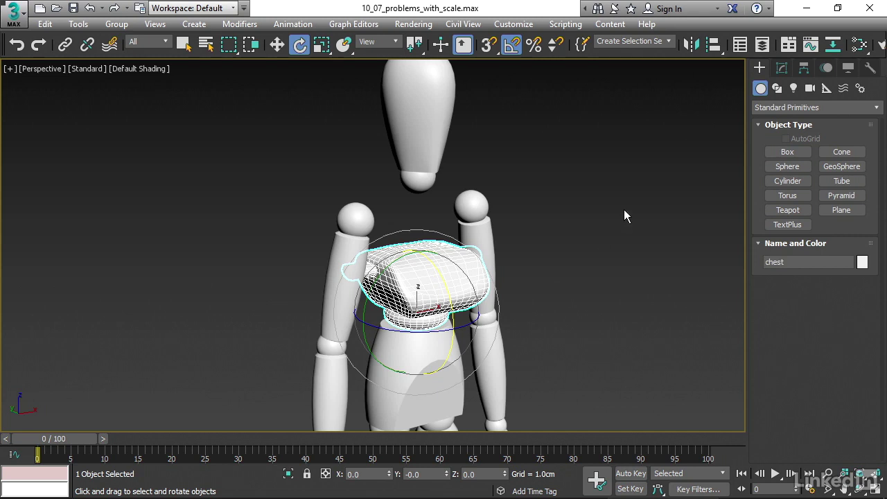
- In the chest's modifier stack, enter Element mode and select all of its polygons
left_click(781, 68)
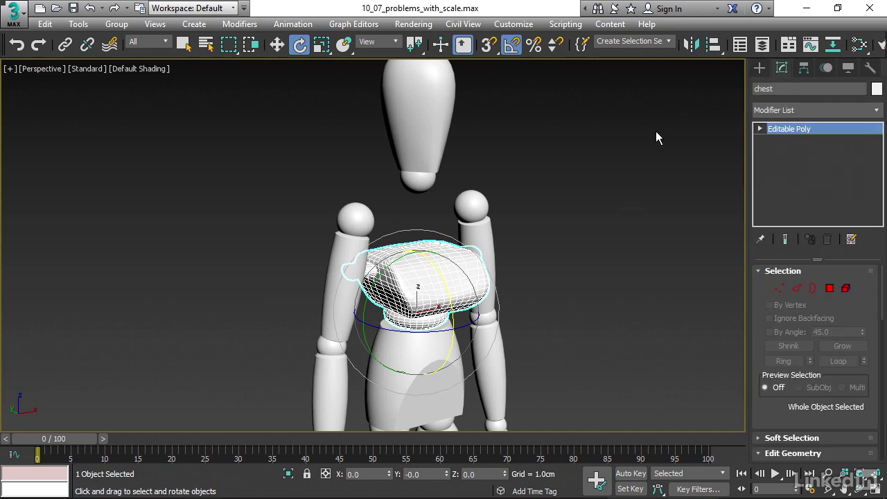
middle_click_drag(656, 132, 625, 132)
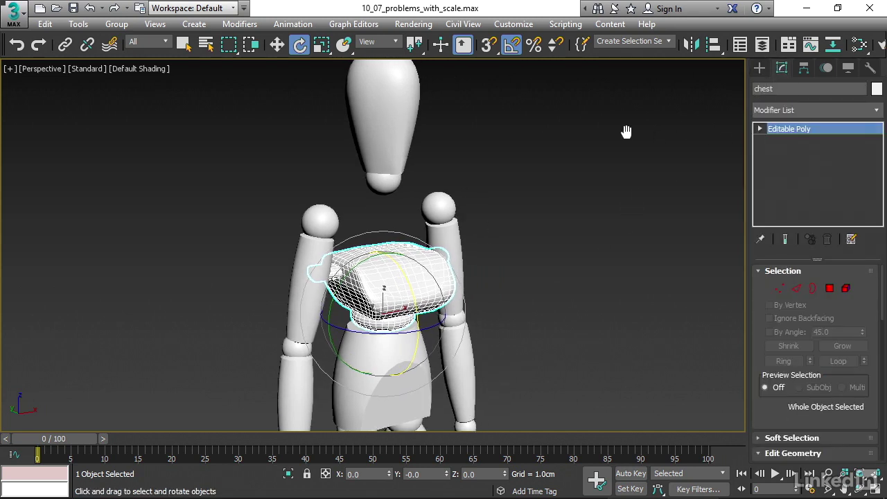
left_click(847, 289)
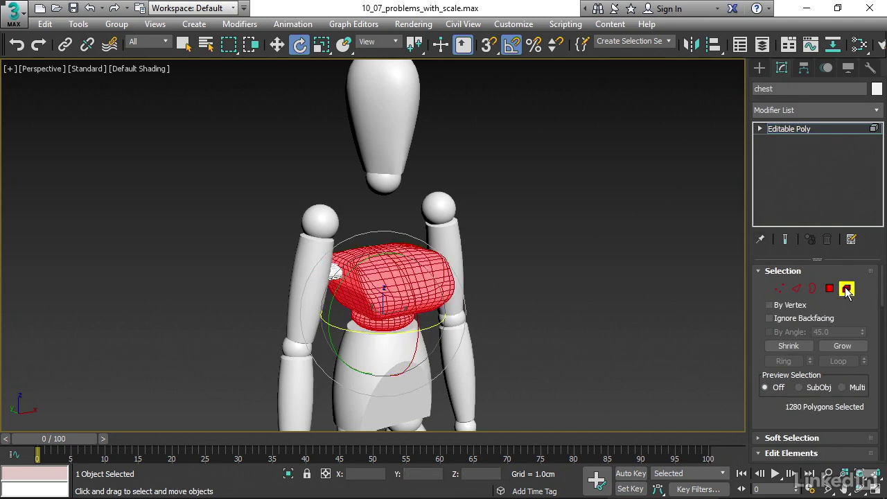
left_click_drag(203, 171, 599, 340)
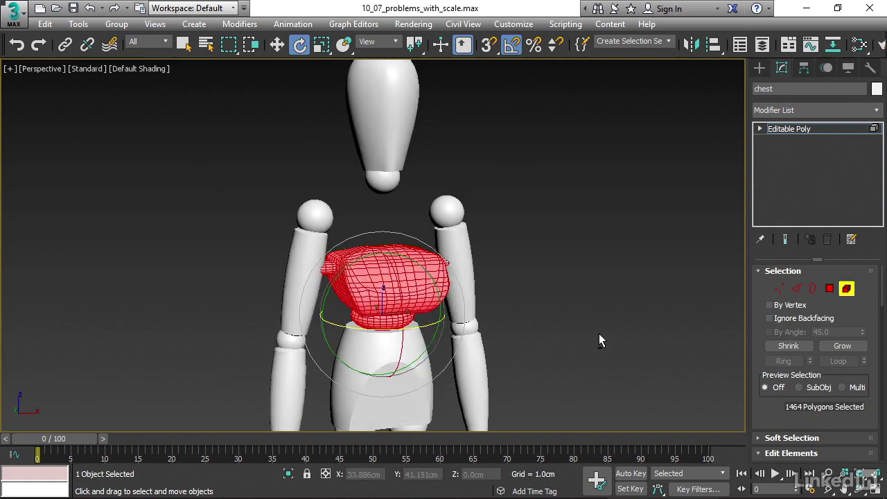
- Try stretching the chest polygons upward along Z with Uniform Scale, then undo it
mouse_move(599, 334)
middle_mouse_down("alt")
mouse_move(501, 278)
mouse_move(531, 307)
mouse_move(607, 340)
middle_mouse_up("alt")
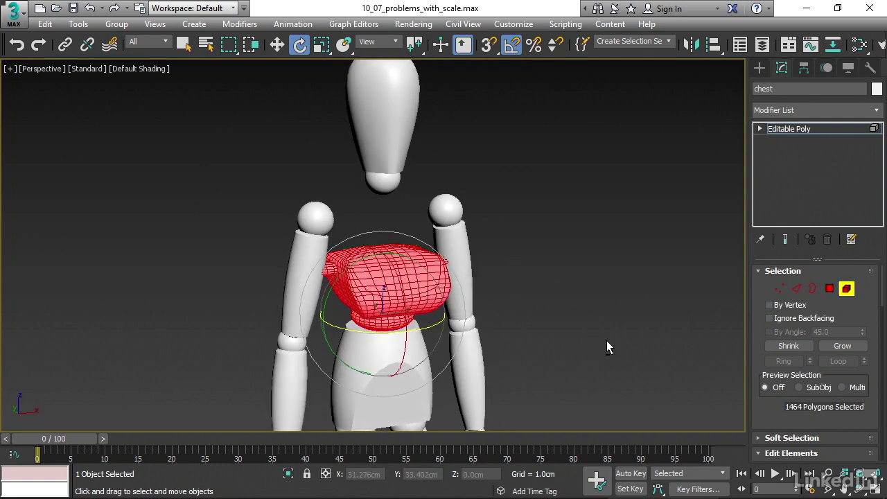
left_click(321, 45)
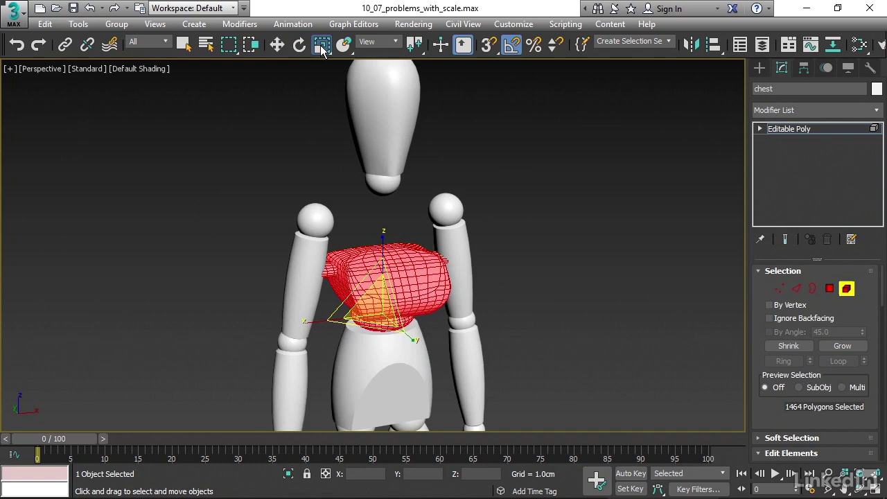
left_click_drag(387, 250, 392, 139)
key("ctrl+z")
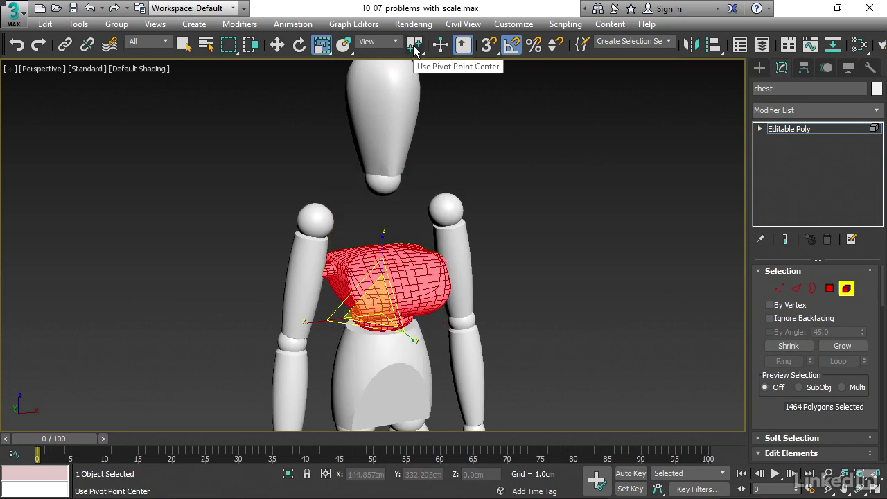
- Switch the transform center to Use Selection Center, test a Z stretch, then undo it
left_click_drag(415, 48, 413, 87)
left_click_drag(383, 206, 383, 180)
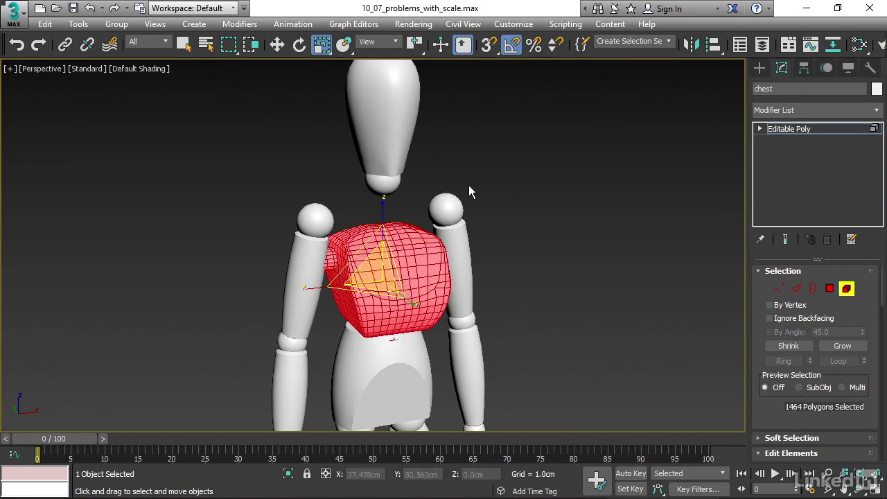
key("ctrl+z")
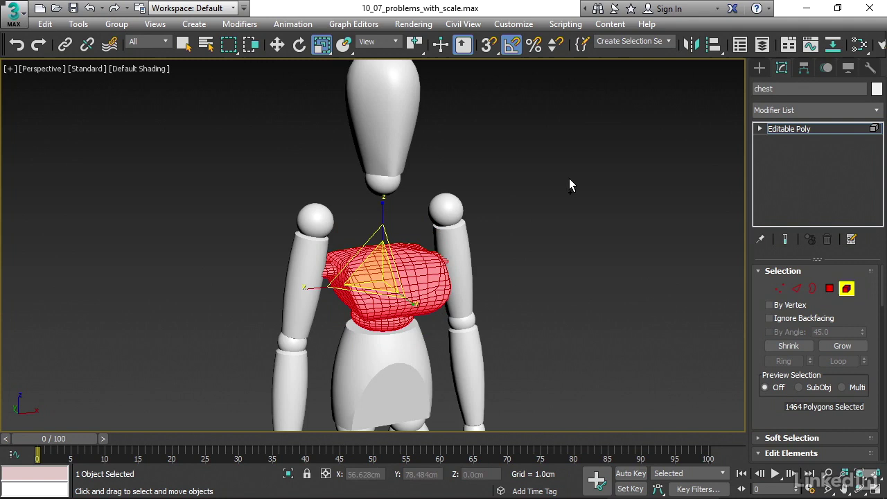
- Scale the chest polygons to 200% in Z with Non-uniform Scale's Offset Z field
right_click(320, 50)
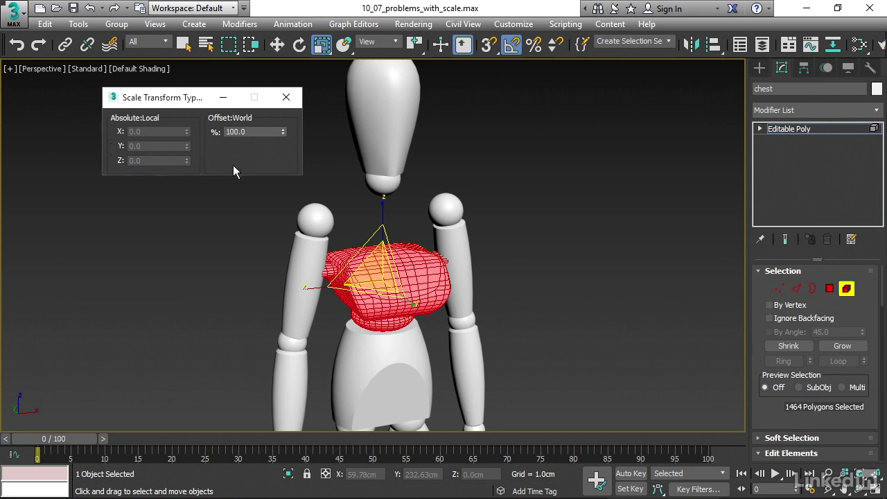
left_click_drag(192, 99, 156, 119)
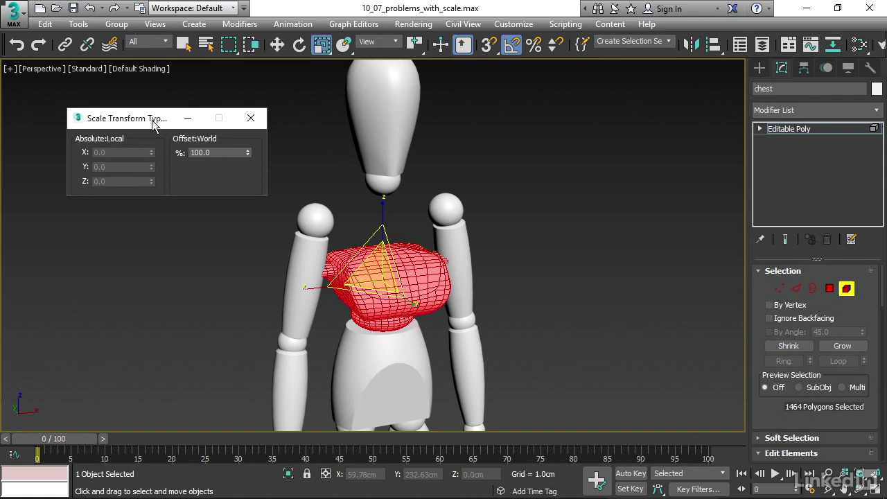
left_click(322, 48)
left_click(322, 48)
left_click_drag(321, 50, 326, 86)
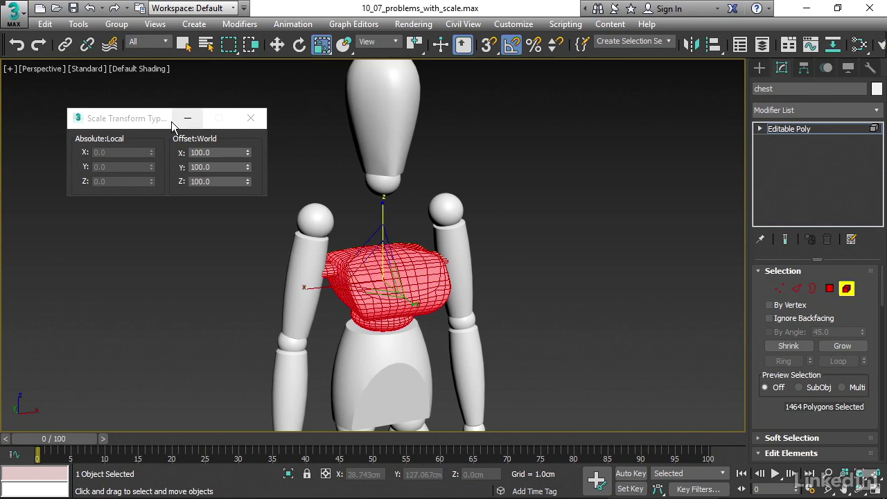
double_click(229, 181)
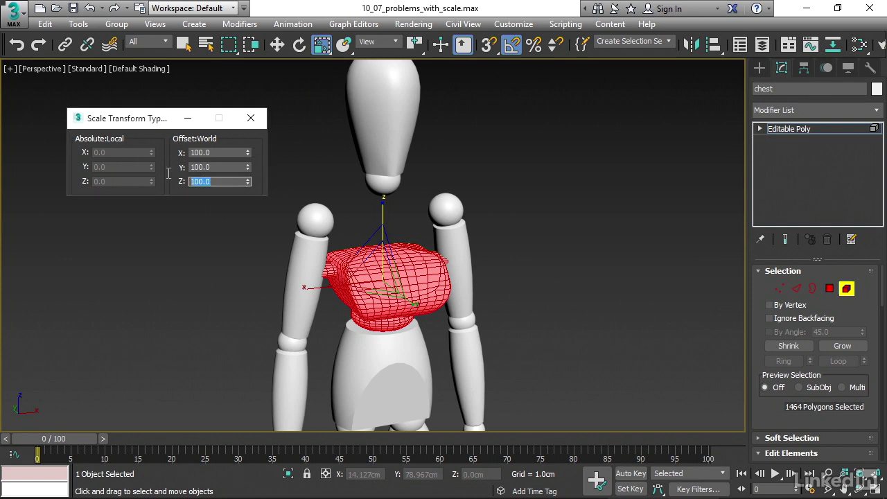
type("200")
key("Return")
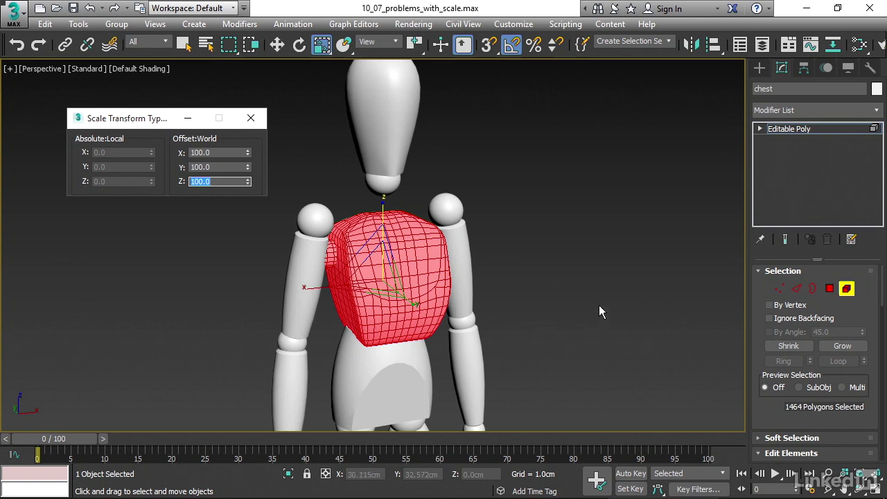
- Raise the chest polygons slightly in Z, exit Element mode, and confirm the chest's scale reads 100
left_click(278, 46)
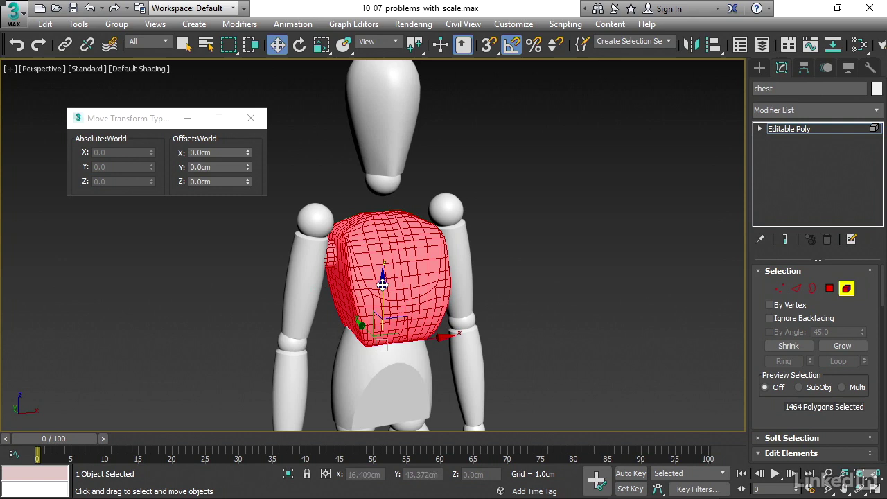
left_click_drag(379, 286, 382, 216)
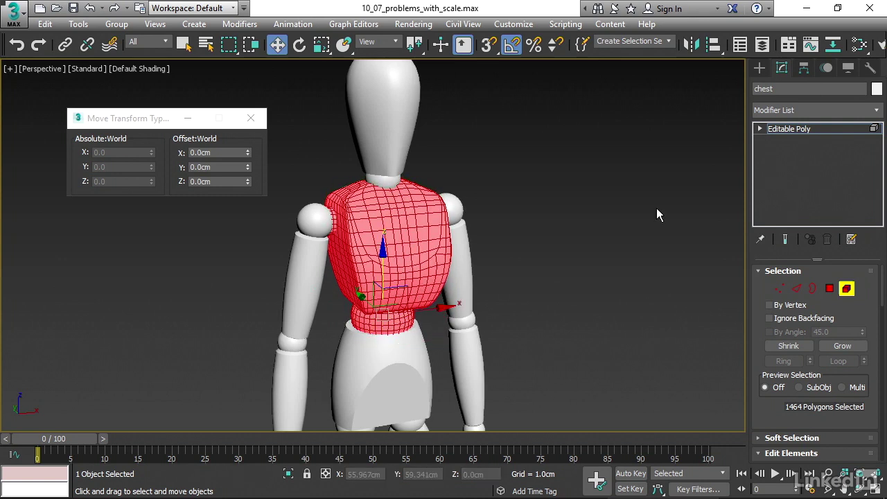
left_click(846, 289)
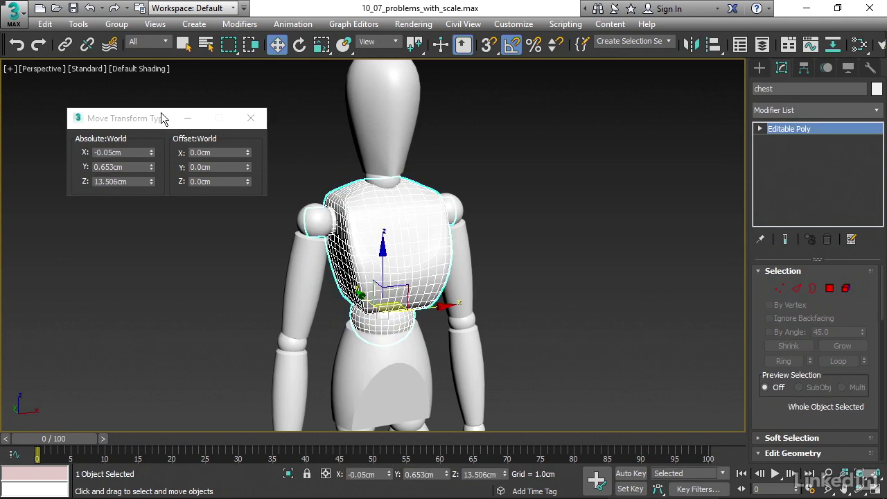
left_click(321, 45)
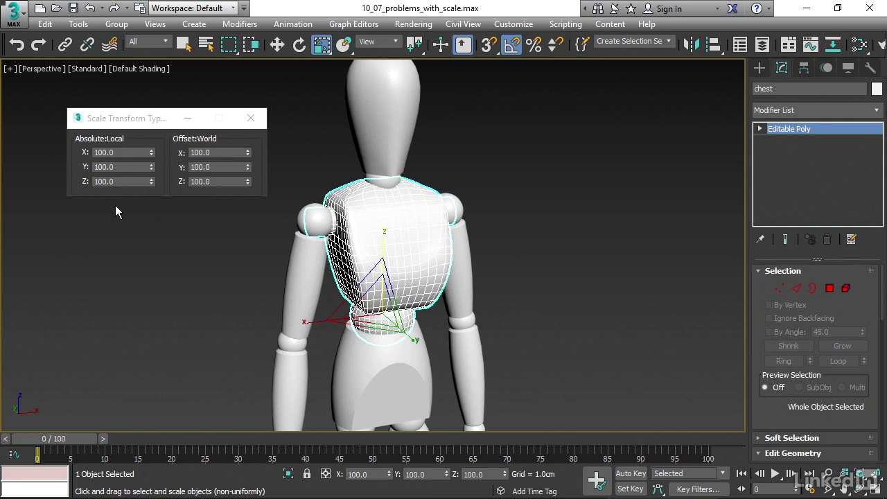
- Close the scale type-in and link the head to the stretched chest
left_click(252, 118)
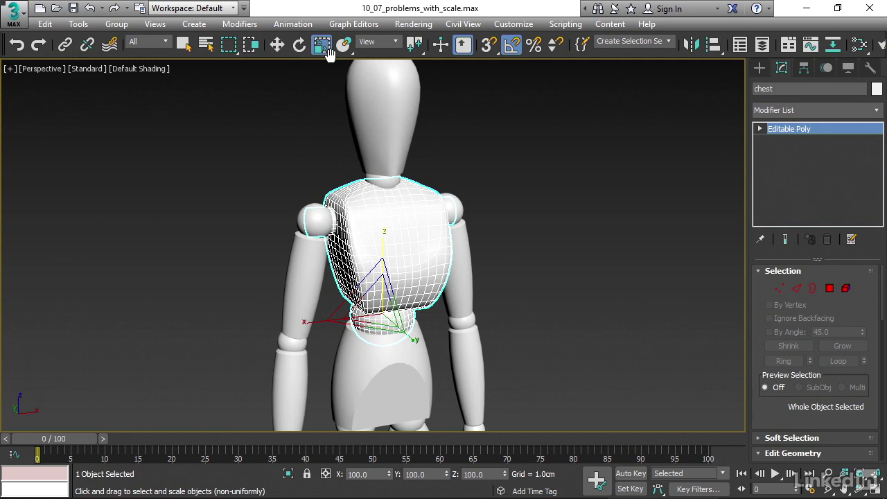
middle_click_drag(423, 92, 430, 121)
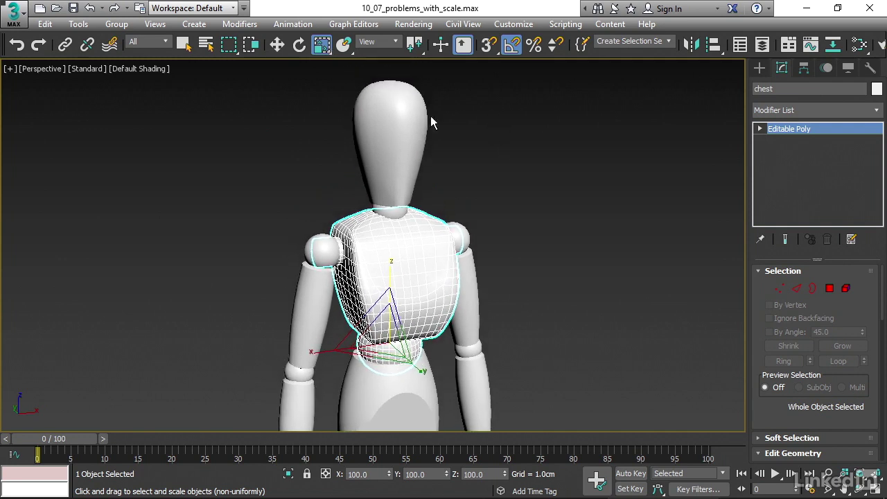
left_click(65, 44)
left_click_drag(405, 115, 422, 277)
- Test-rotate the head side to side, then cancel so it stays upright and undistorted
left_click(300, 45)
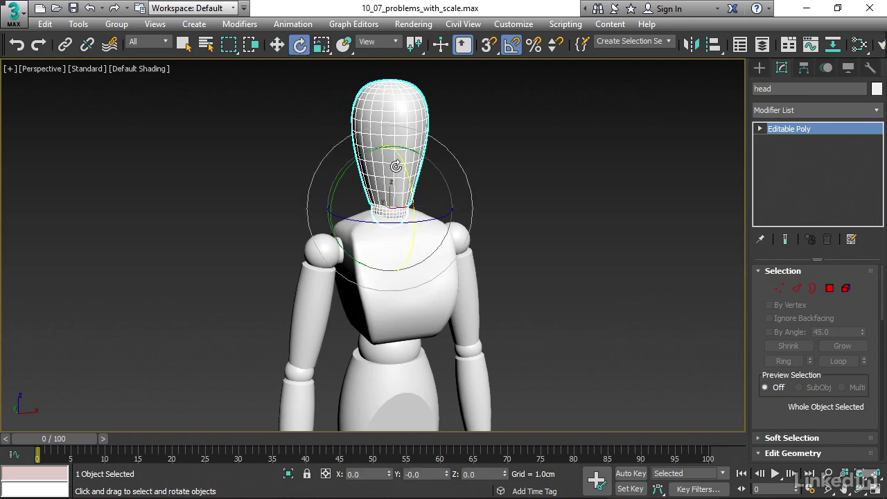
left_click_drag(403, 161, 529, 172)
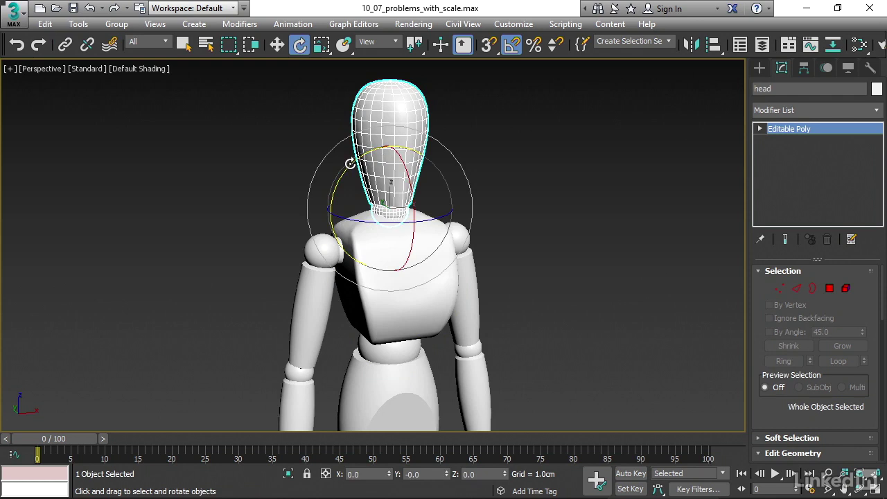
left_click_drag(349, 159, 607, 170)
right_click(607, 170)
- Step back through the chest's edit history and stretch it to about 209% in Z with non-uniform scale
key("ctrl+z")
key("ctrl+z")
key("ctrl+z")
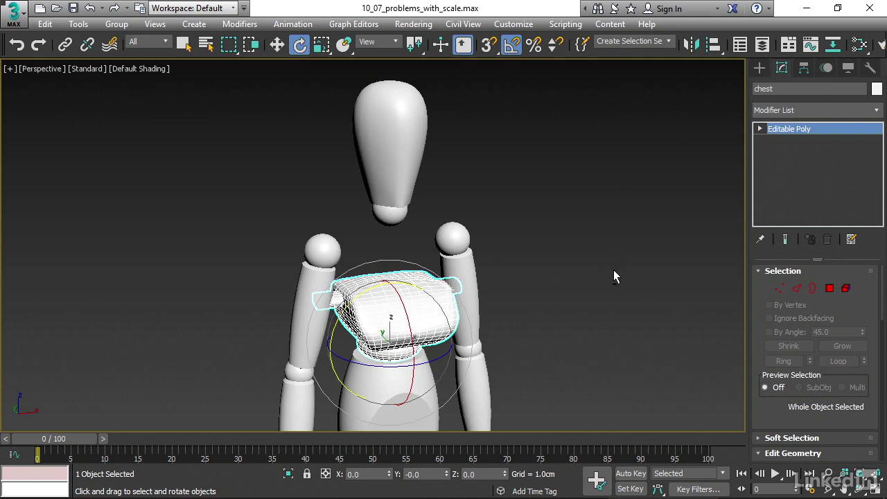
key("ctrl+z")
key("ctrl+y")
middle_click_drag(620, 282, 558, 233)
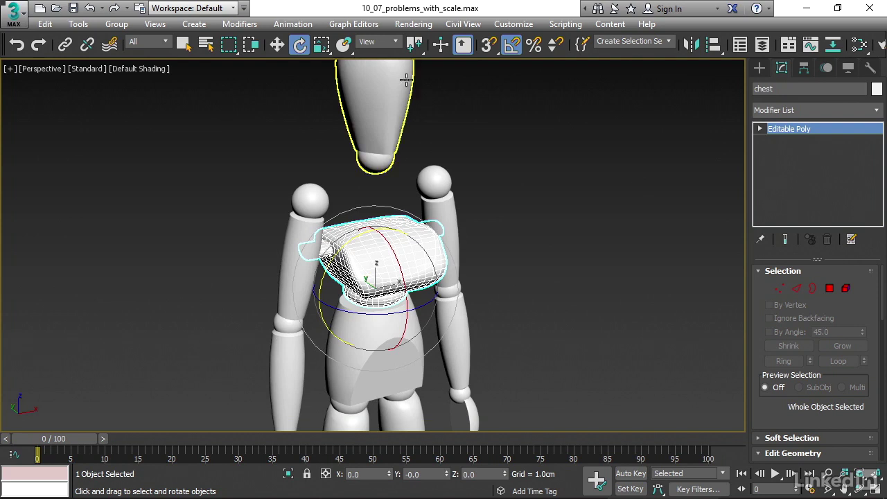
left_click_drag(321, 46, 322, 68)
left_click_drag(377, 219, 377, 166)
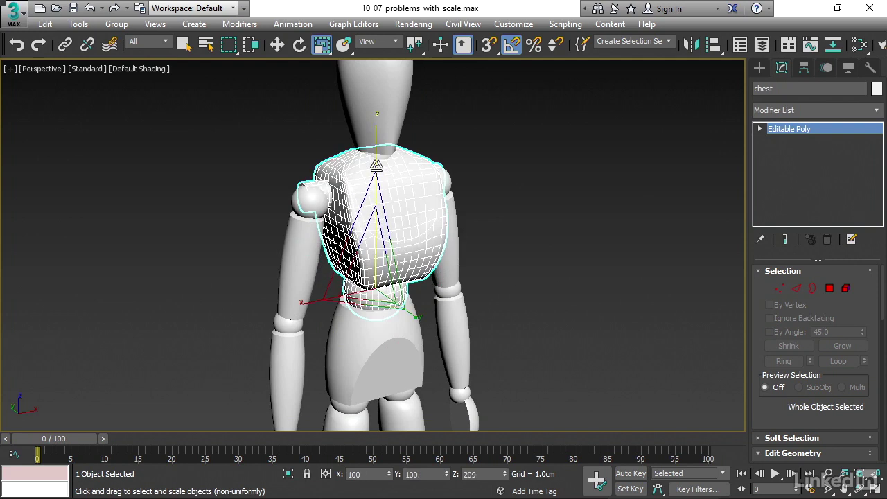
- Enter exactly 200 as the chest's Absolute:Local Z scale in the Scale Transform Type-In
key("r")
right_click(321, 46)
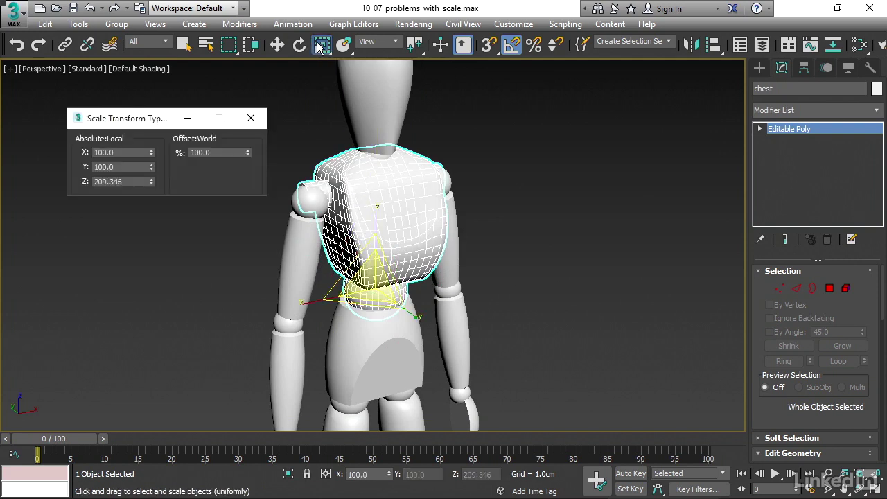
left_click_drag(130, 183, 77, 183)
type("200")
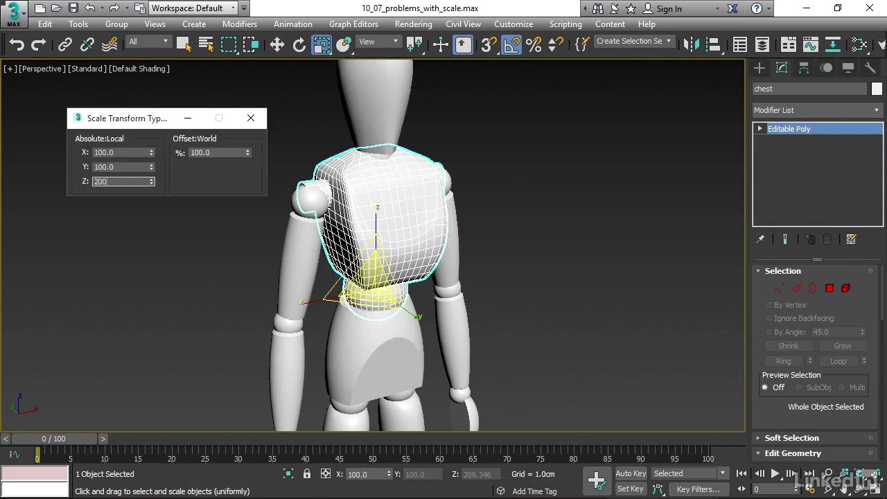
key("Return")
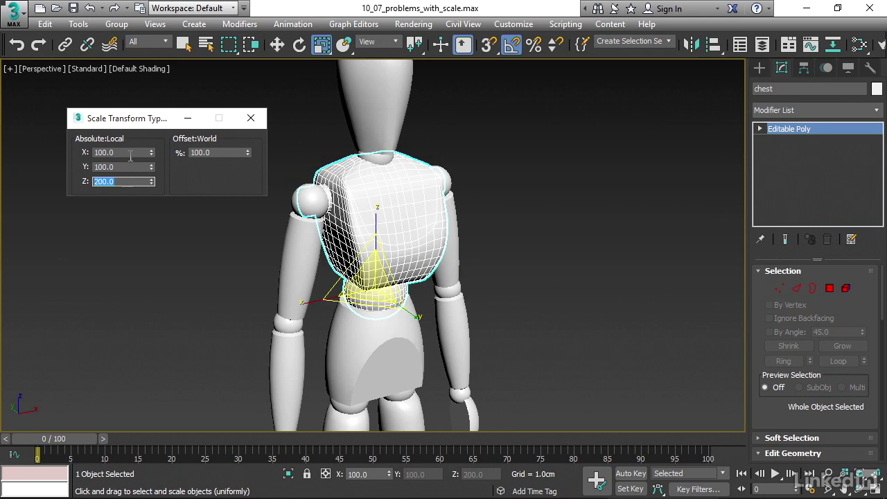
- Close the Scale Transform Type-In and orbit to inspect the 200% Z-stretched chest
left_click(251, 118)
mouse_move(566, 270)
middle_mouse_down("alt")
mouse_move(420, 260)
mouse_move(547, 259)
mouse_move(564, 268)
middle_mouse_up("alt")
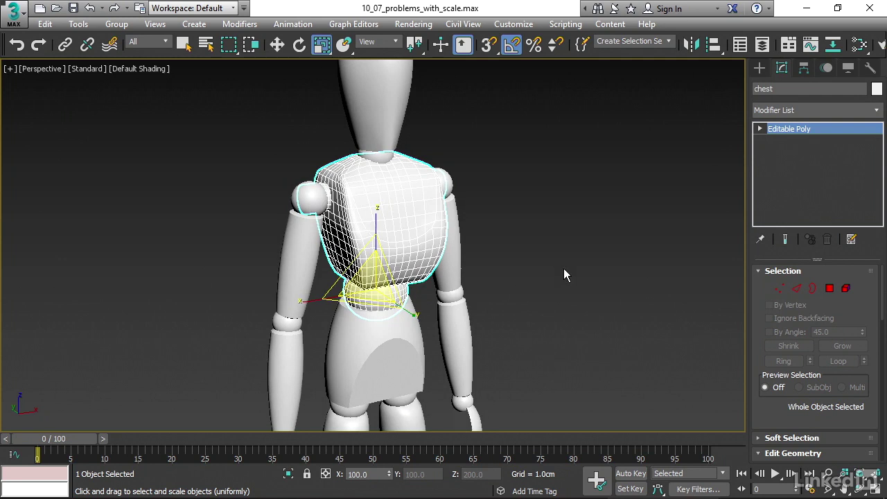
- Show the Utilities panel with its list of utility tools
left_click(869, 67)
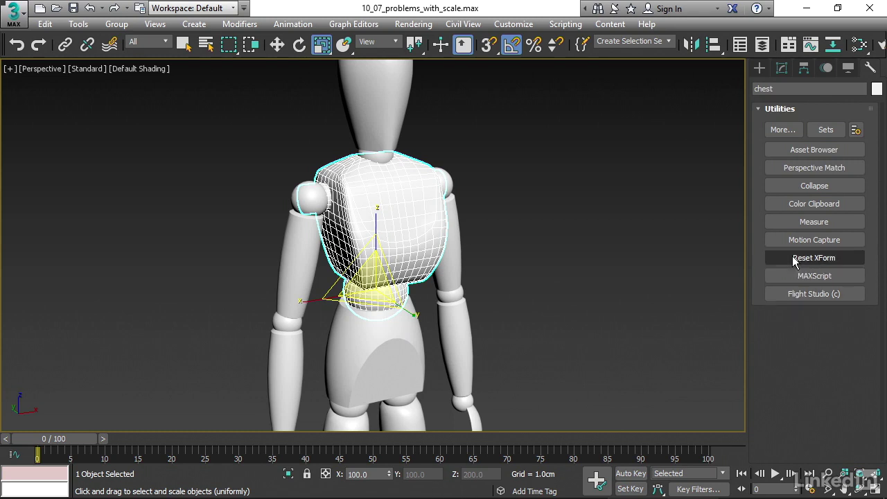
- Apply Reset XForm to the selected chest so its scale reads 100 on all axes
left_click(795, 261)
left_click(787, 343)
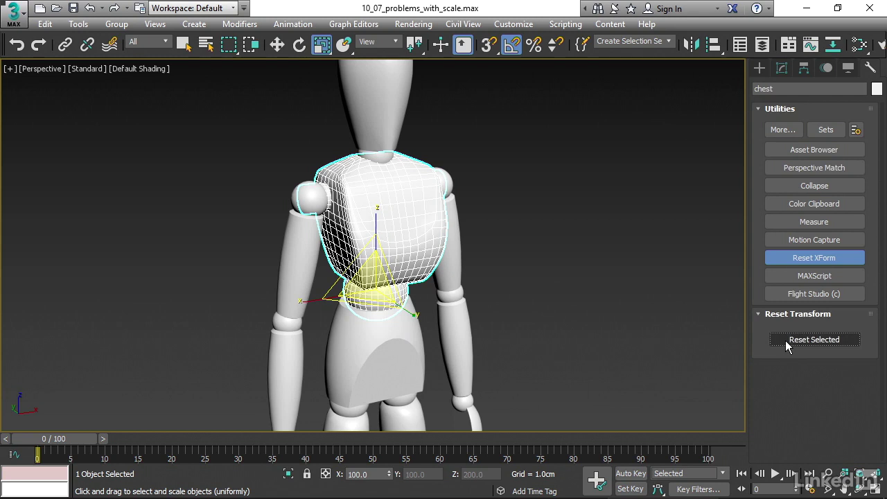
left_click(787, 342)
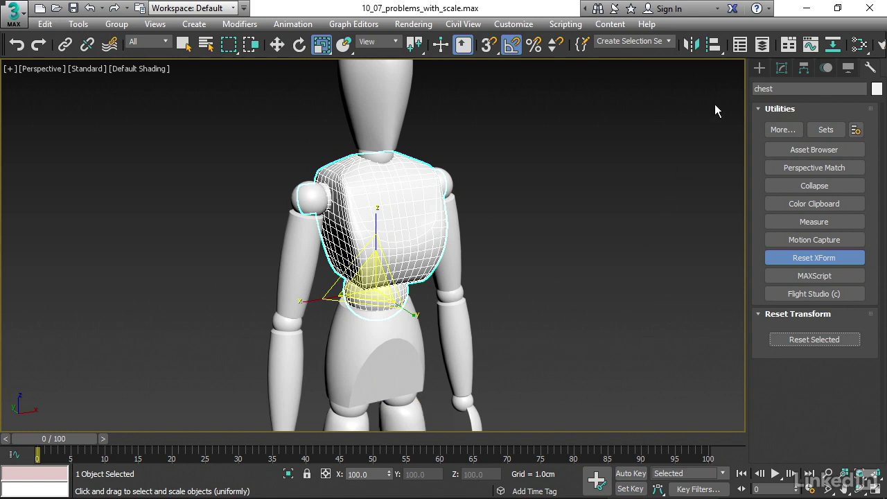
left_click(781, 68)
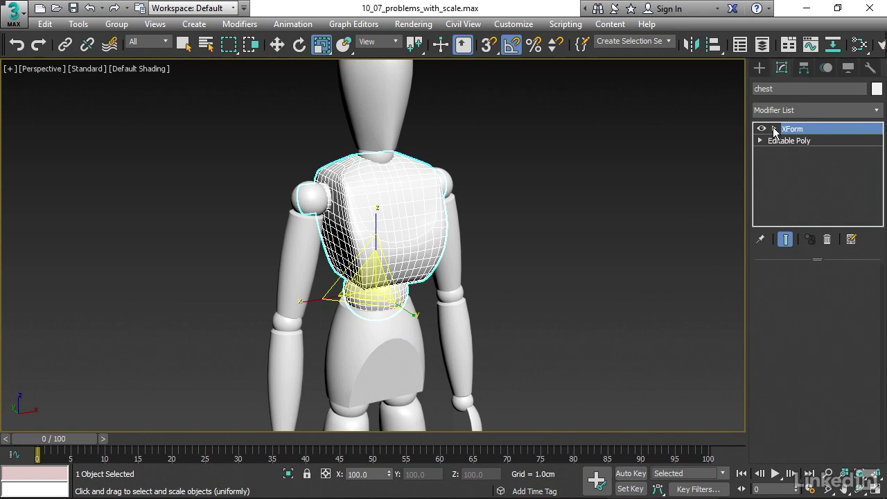
- Select the XForm modifier's Gizmo level and compare the chest's shape with undo and redo
left_click(774, 129)
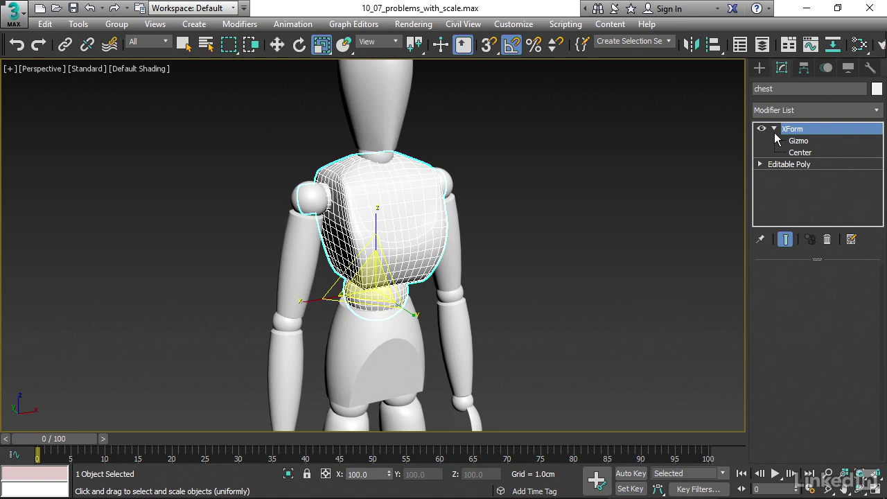
left_click(804, 142)
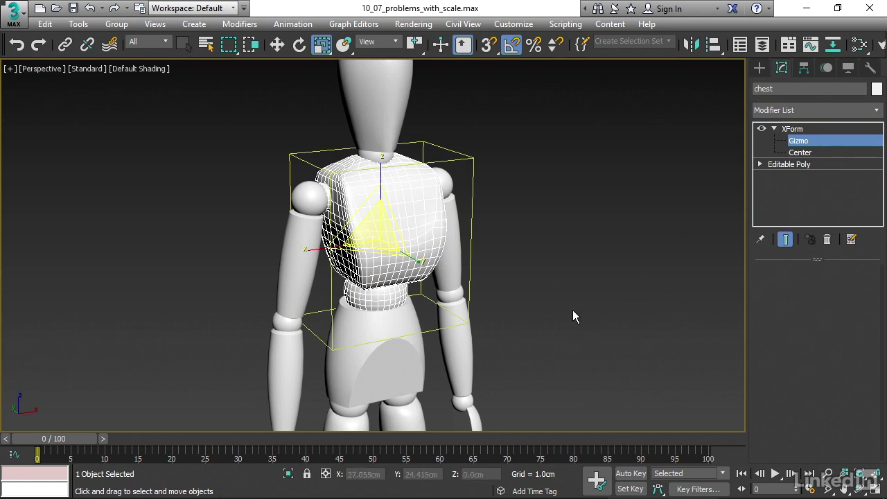
middle_click_drag(572, 310, 527, 271, "alt")
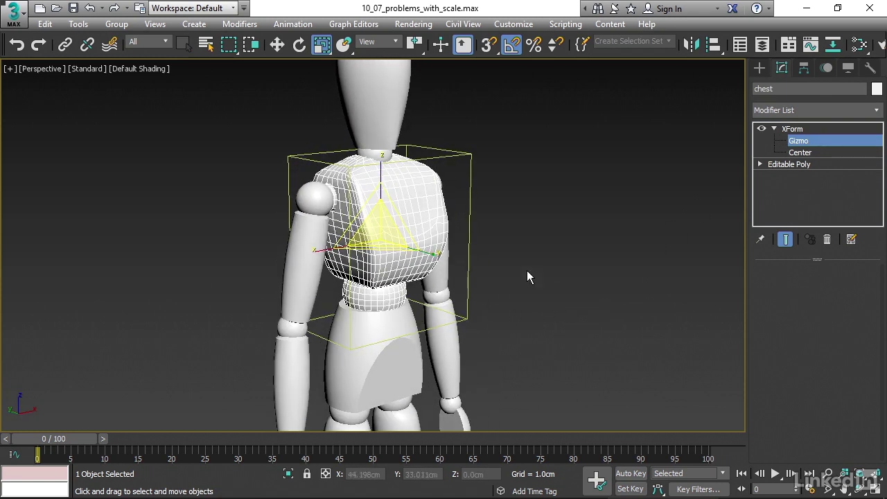
left_click_drag(408, 179, 406, 130)
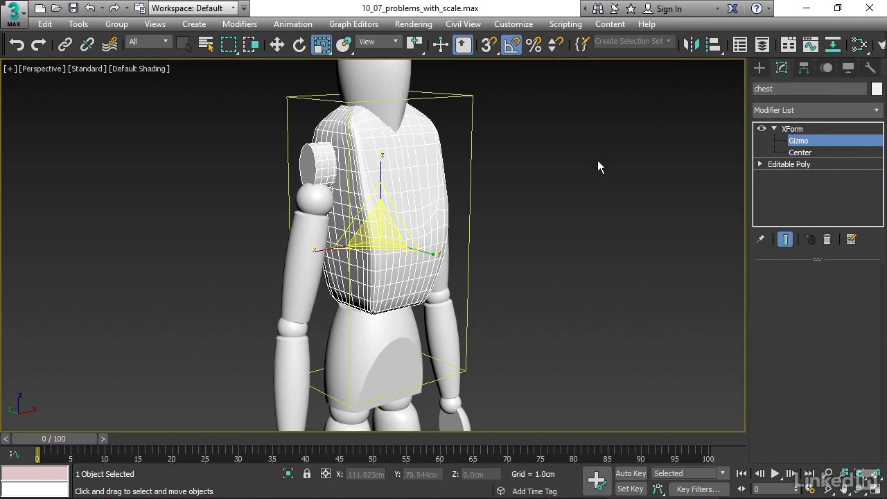
key("ctrl+z")
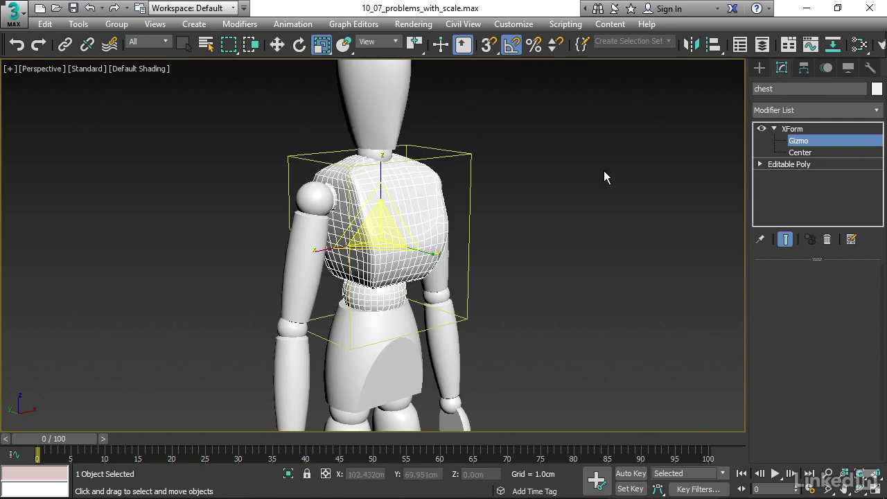
key("ctrl+y")
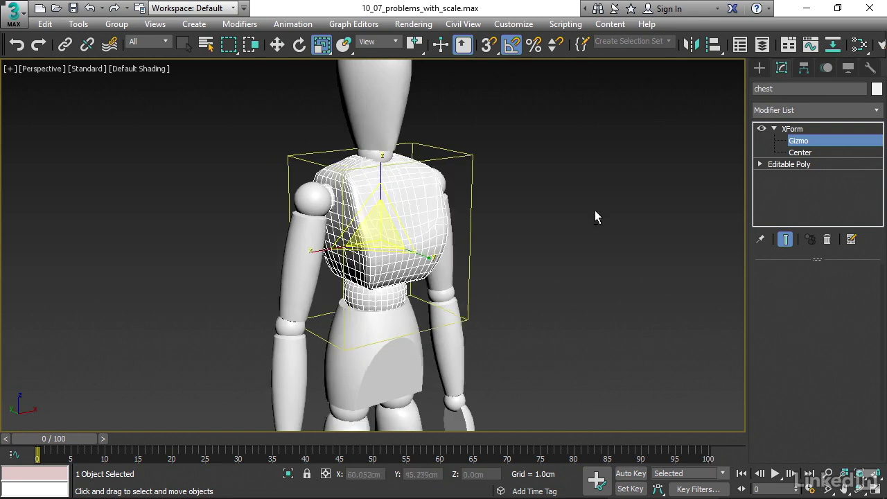
key("ctrl+z")
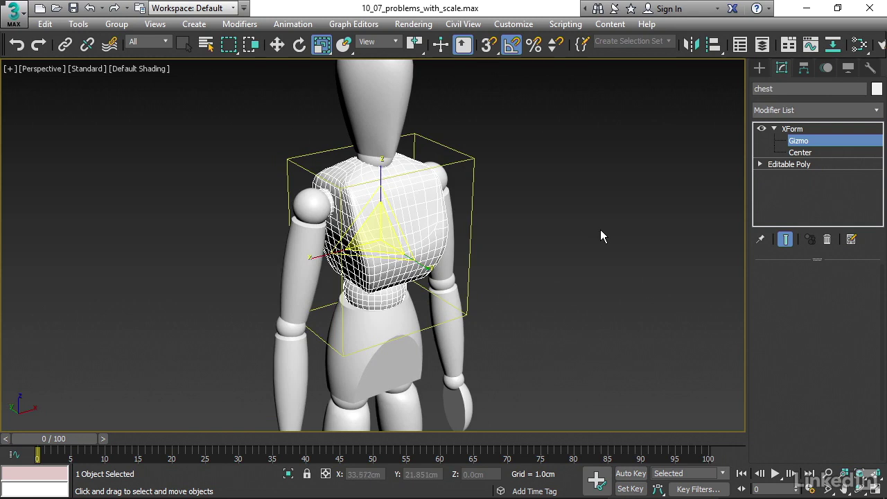
- Convert the chest to Editable Poly, collapsing the XForm modifier into the mesh
left_click(812, 142)
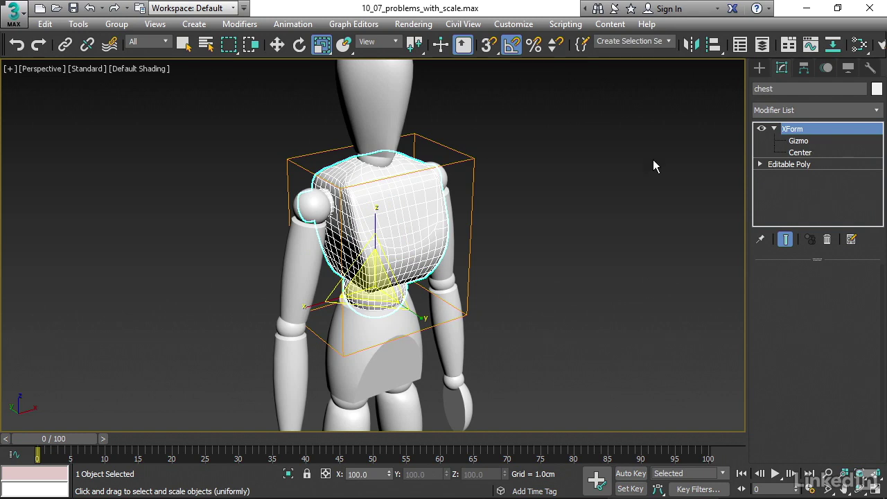
right_click(533, 172)
mouse_move(560, 323)
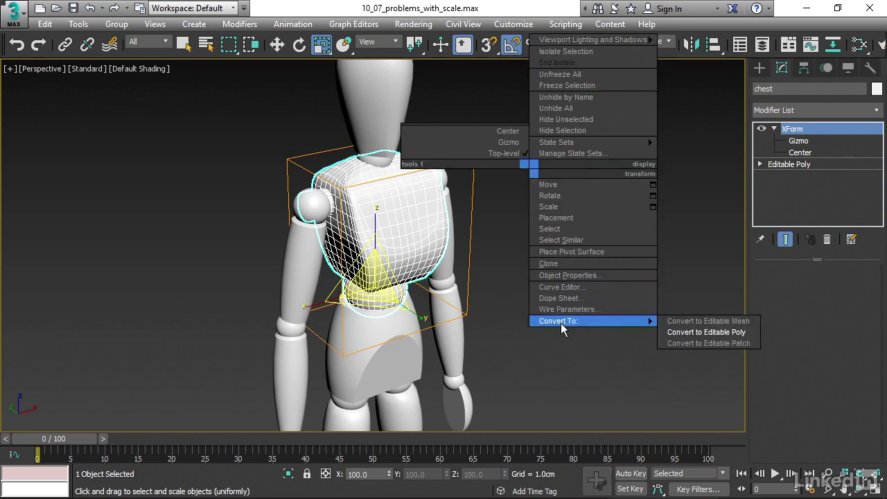
left_click(718, 337)
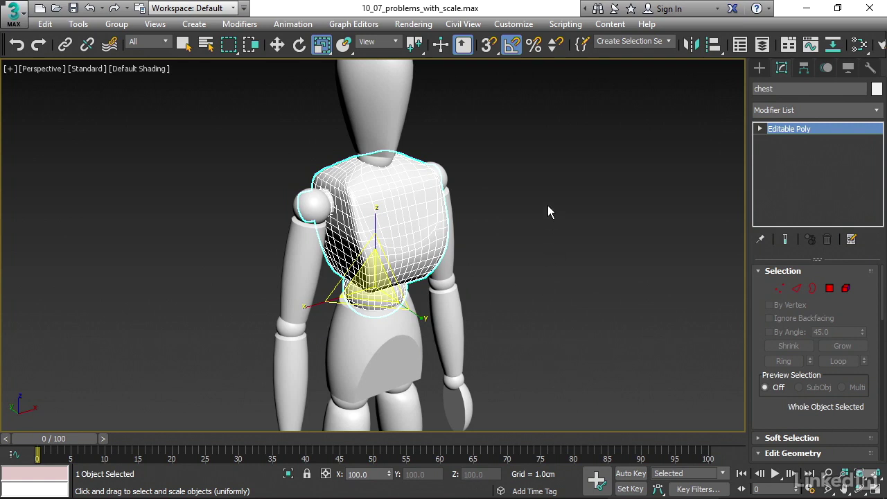
mouse_move(546, 184)
middle_mouse_down()
mouse_move(531, 163)
mouse_move(533, 188)
middle_mouse_up()
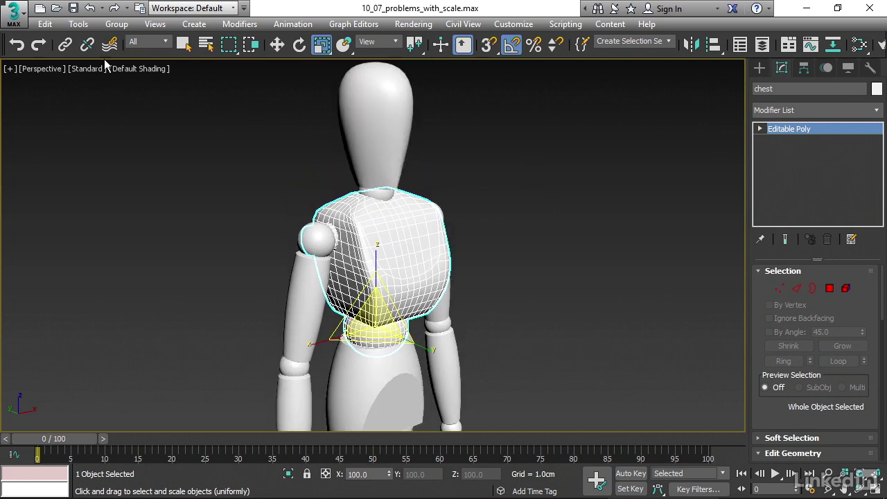
- Link the head to the chest and tilt it to confirm it rotates without skewing
left_click(65, 43)
left_click_drag(349, 104, 396, 254)
left_click(299, 44)
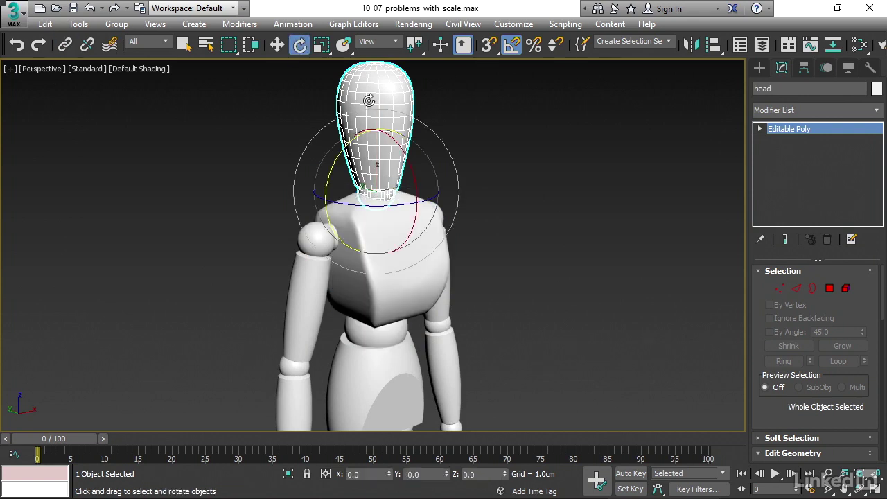
left_click_drag(406, 164, 488, 155)
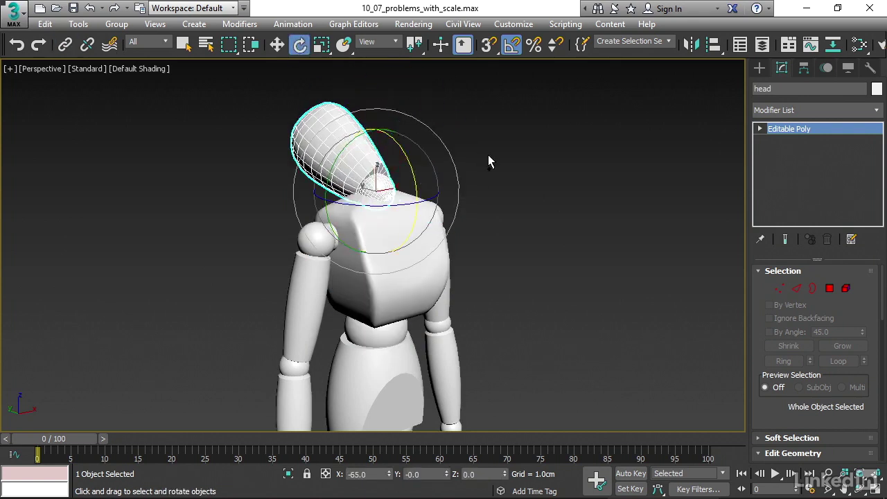
key("ctrl+z")
mouse_move(335, 157)
left_mouse_down()
mouse_move(430, 208)
mouse_move(598, 263)
left_mouse_up()
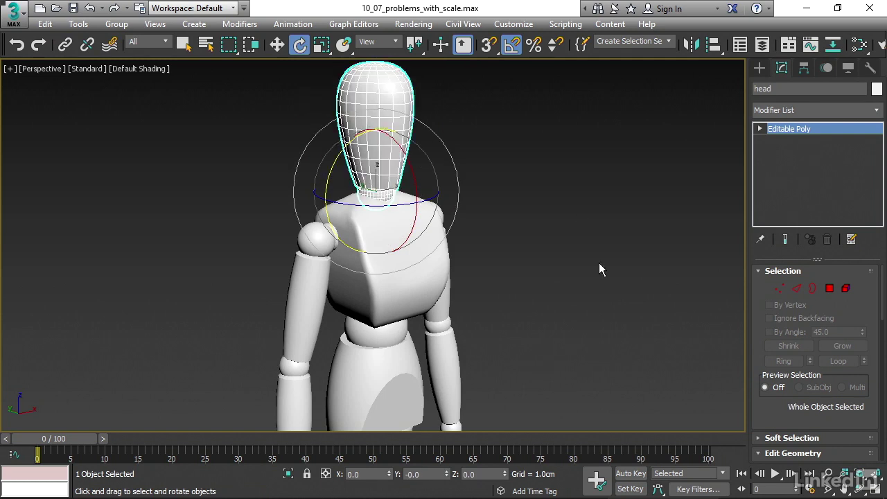